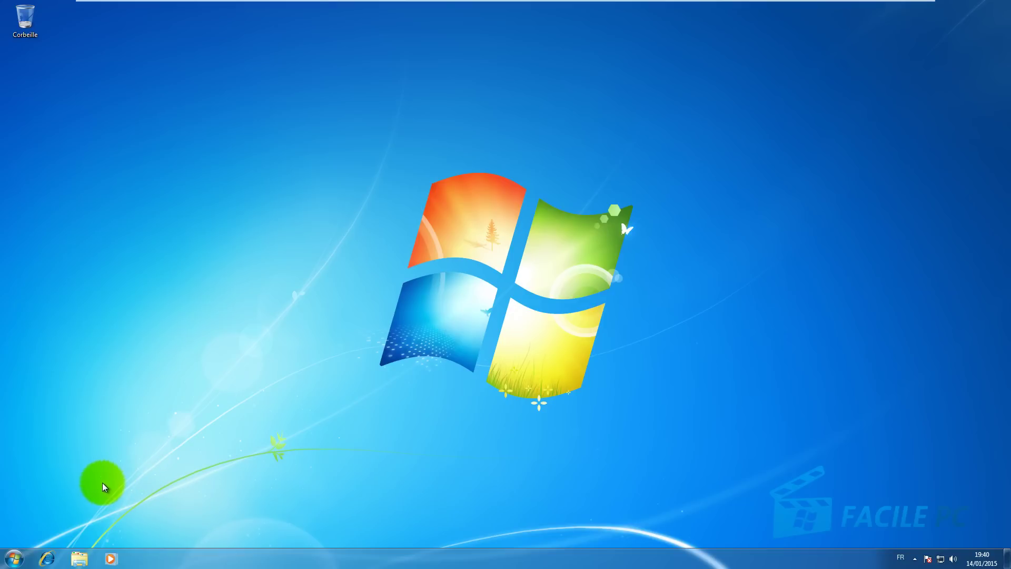
# Open the system properties of the computer (Ordinateur) to show its general system information
pyautogui.click(14, 557)
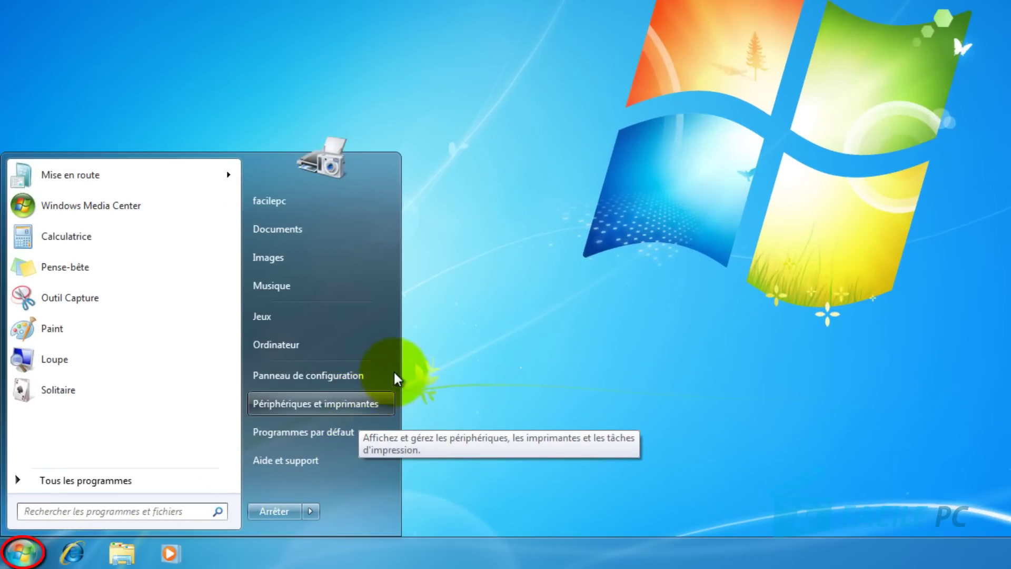
pyautogui.click(366, 348)
pyautogui.rightClick(367, 350)
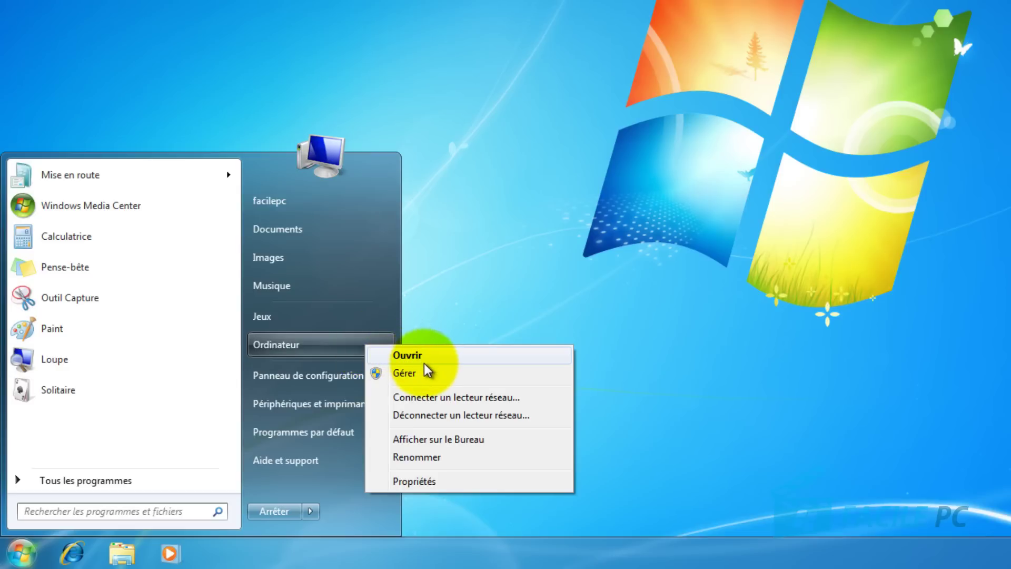
pyautogui.click(428, 485)
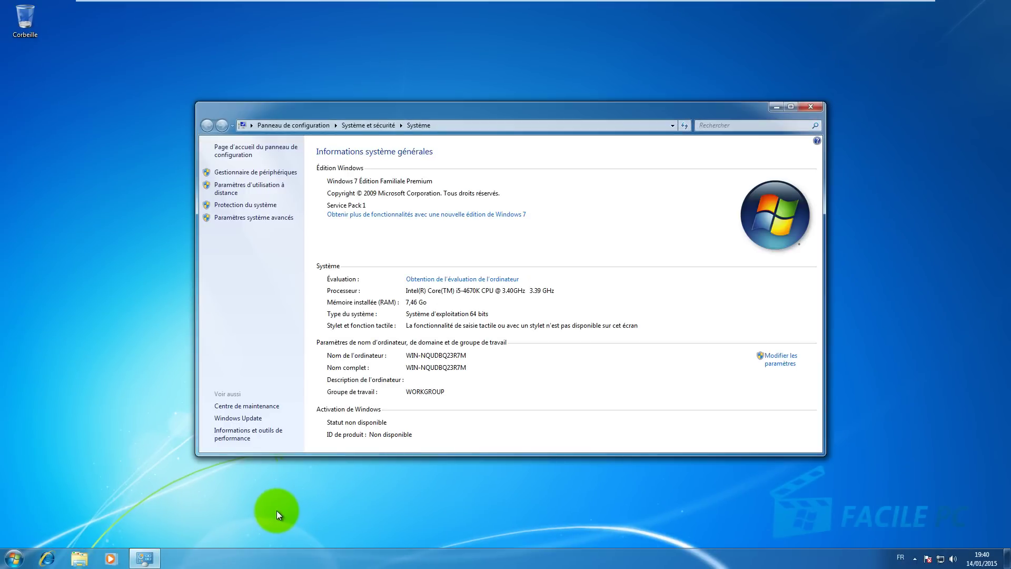
# Open the virtual memory settings from the advanced performance options of the advanced system settings
pyautogui.click(236, 219)
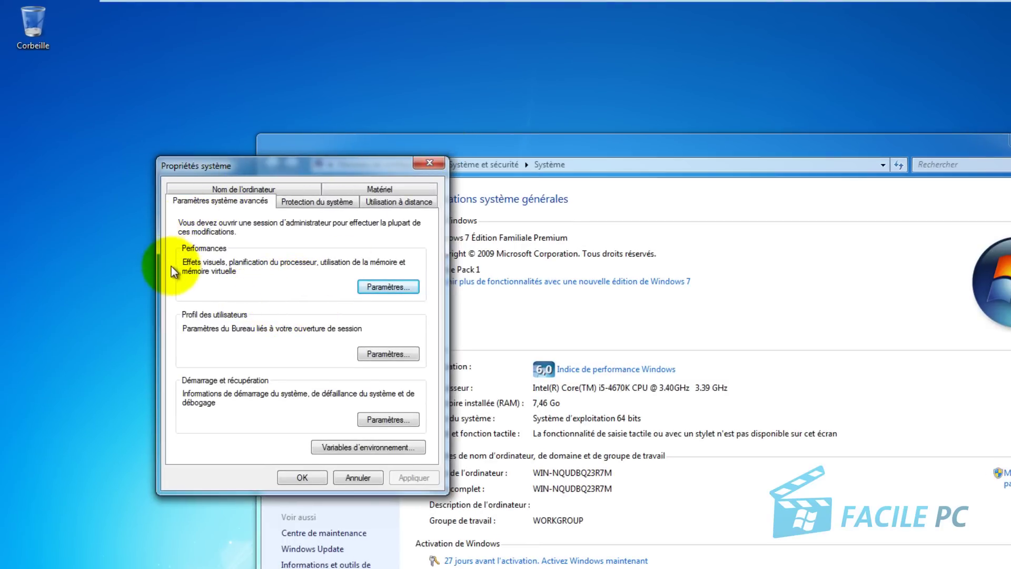
pyautogui.click(397, 286)
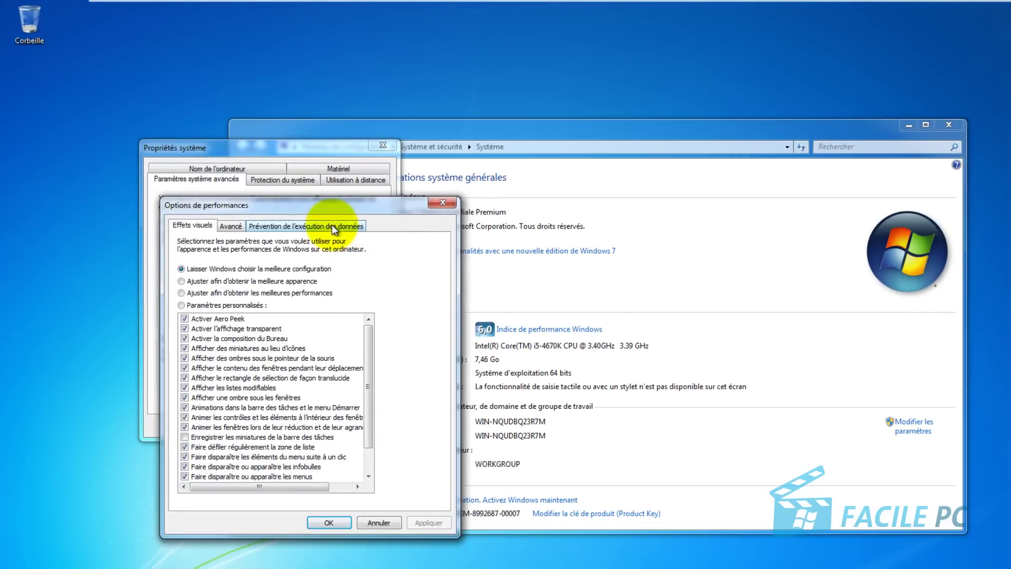
pyautogui.click(230, 227)
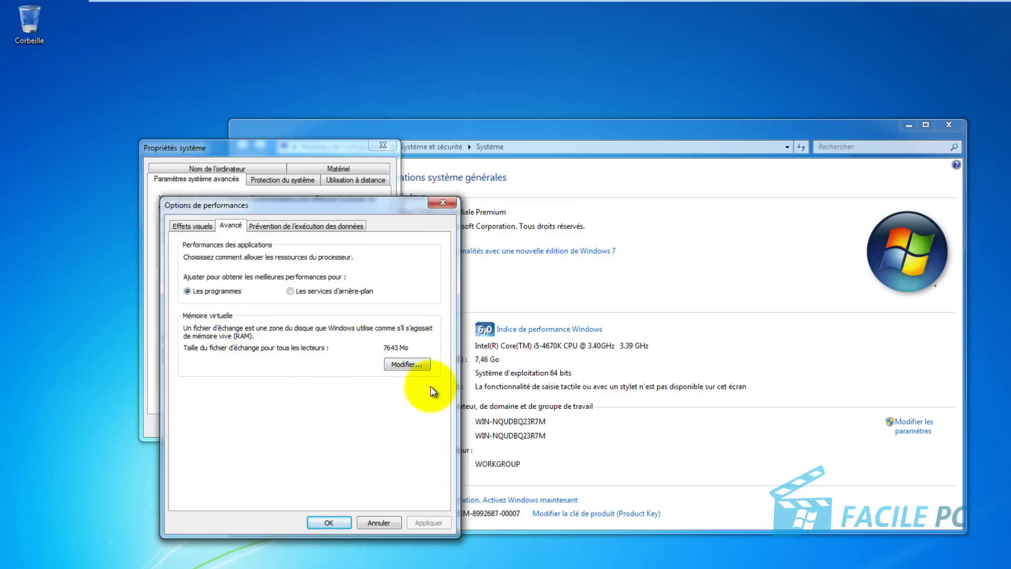
pyautogui.click(406, 366)
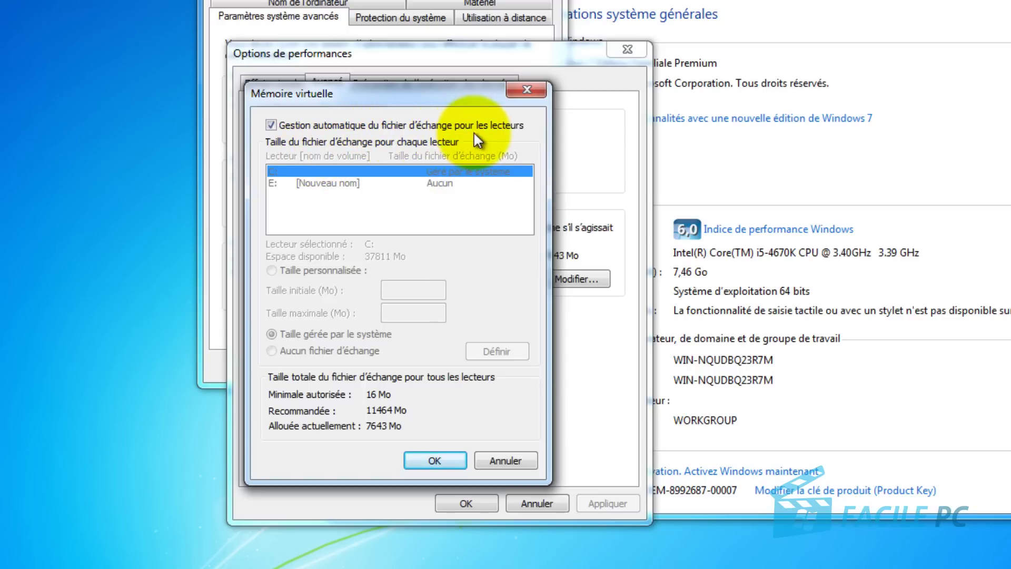
# Disable automatic paging file management and define a custom paging file on drive C: with initial and maximum sizes of 11464 MB
pyautogui.click(273, 127)
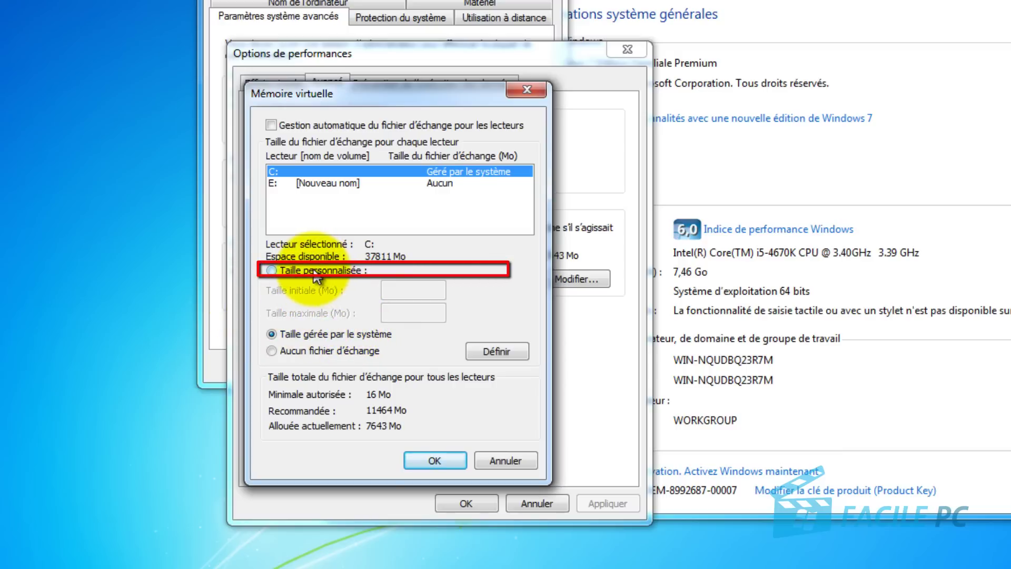
pyautogui.click(272, 273)
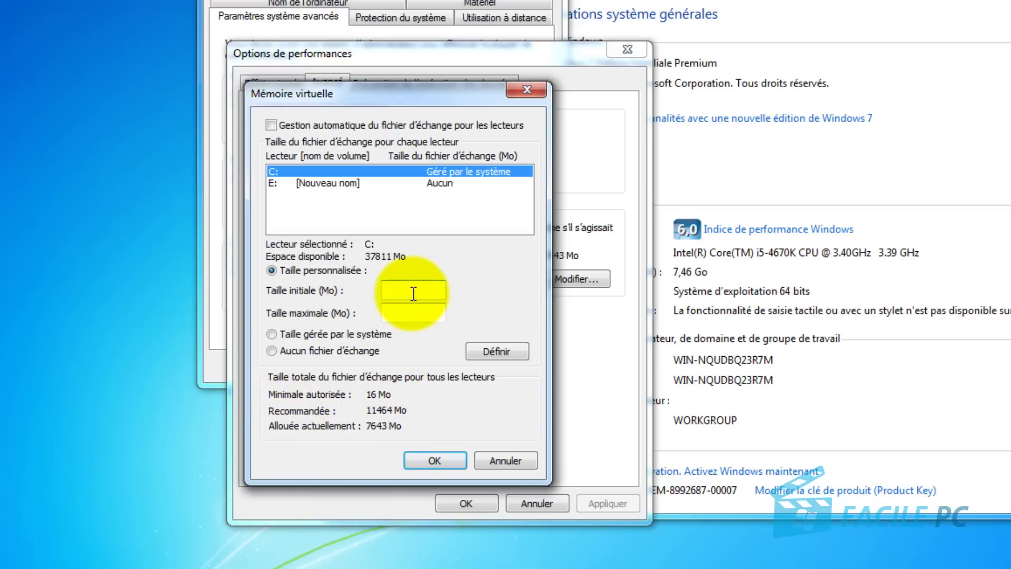
pyautogui.write('1')
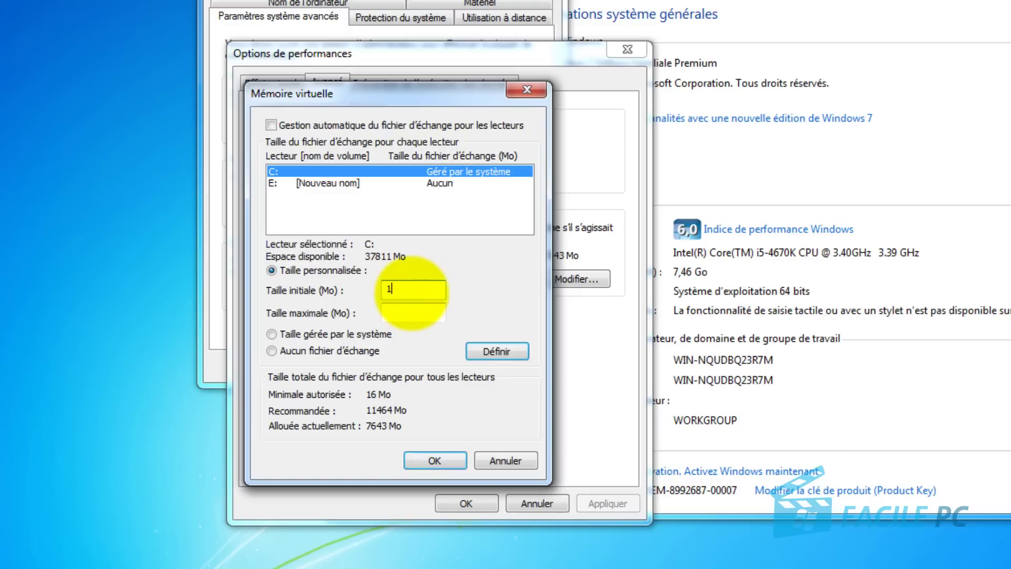
pyautogui.write('1464')
pyautogui.click(403, 316)
pyautogui.write('11464')
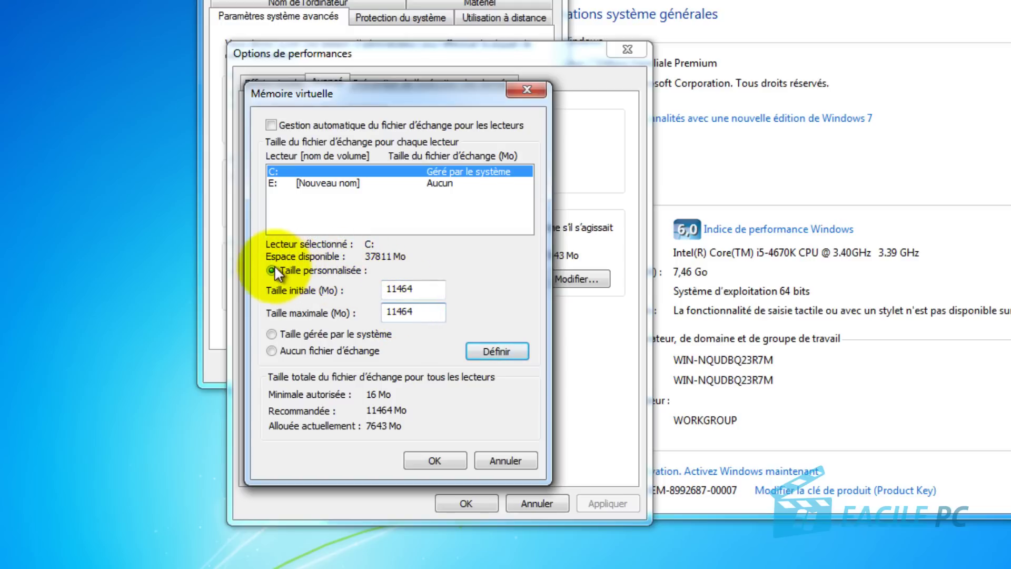
pyautogui.click(502, 352)
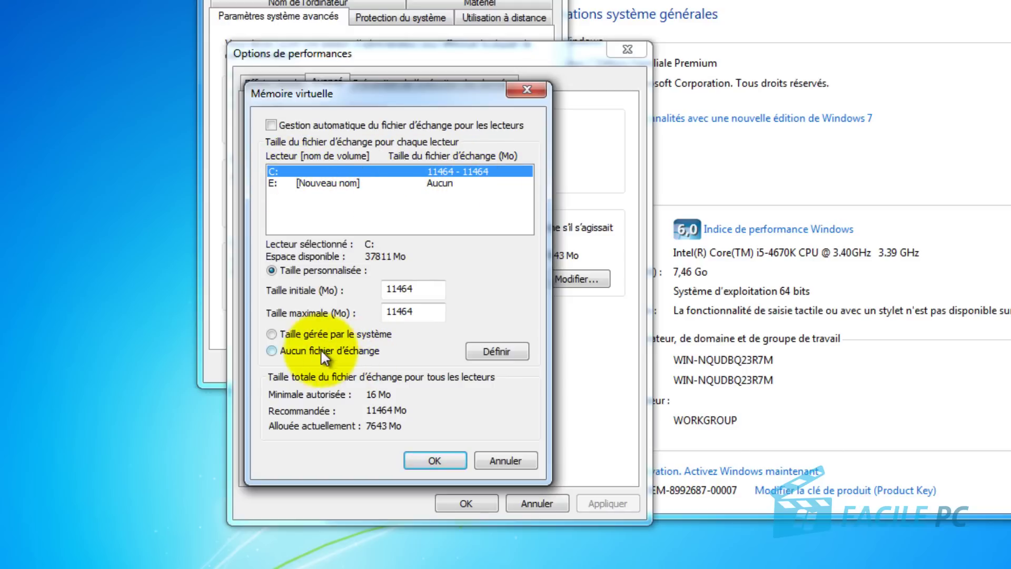
# Define drive C: as having no paging file and accept the warning about disabling it
pyautogui.click(288, 351)
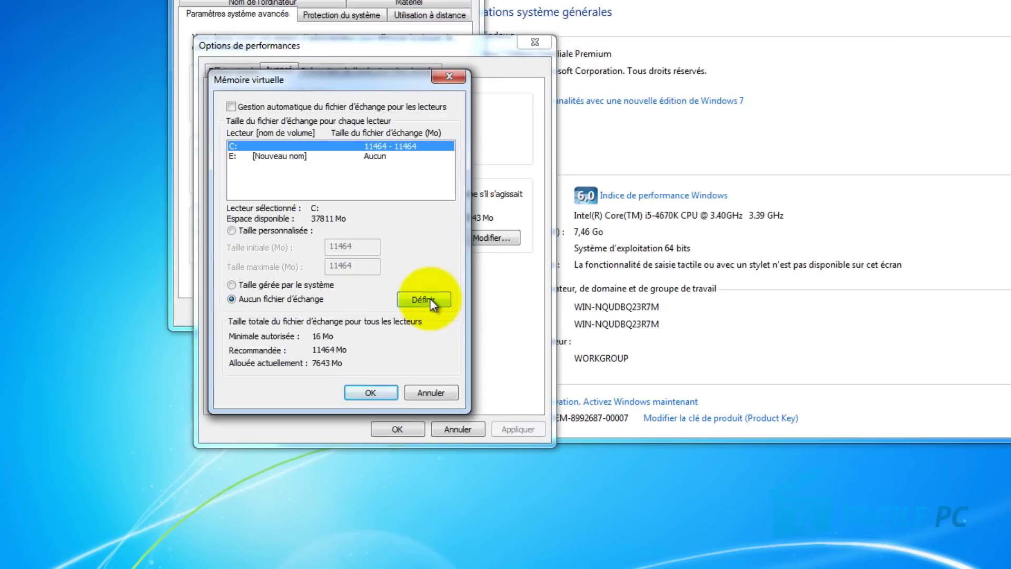
pyautogui.click(497, 351)
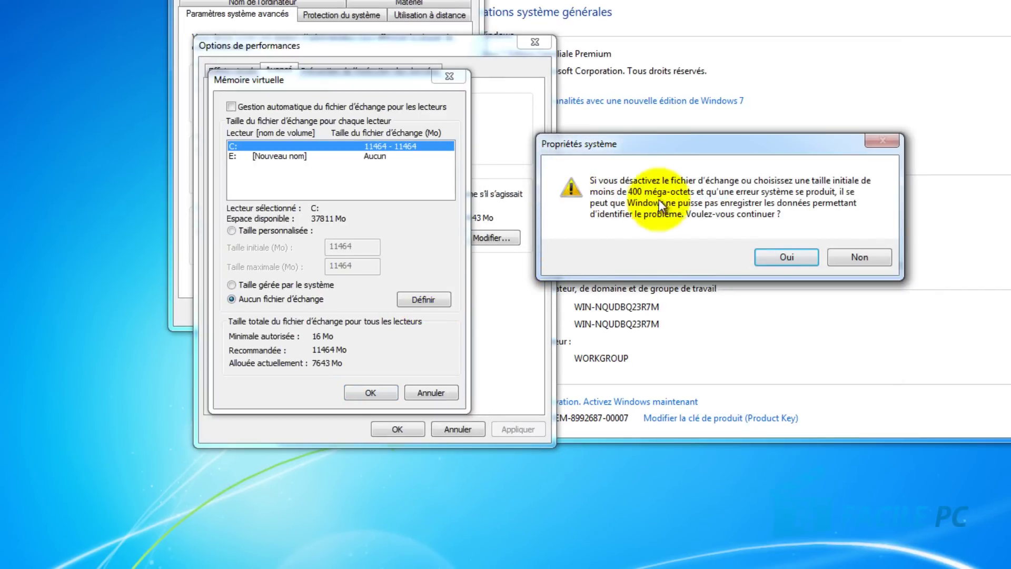
pyautogui.click(792, 258)
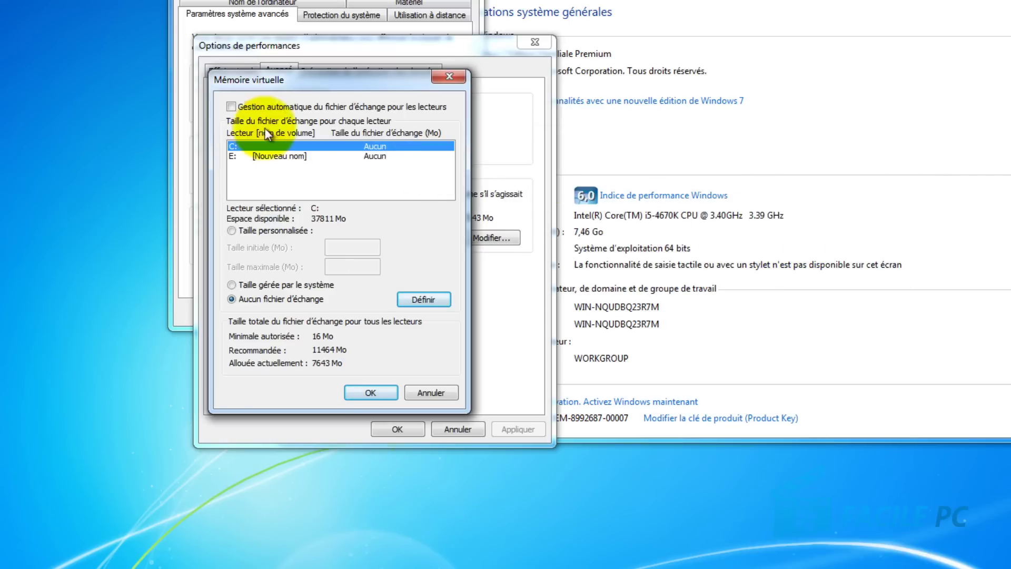
# Define a custom paging file on drive E: with initial and maximum sizes of 11464 MB
pyautogui.click(255, 156)
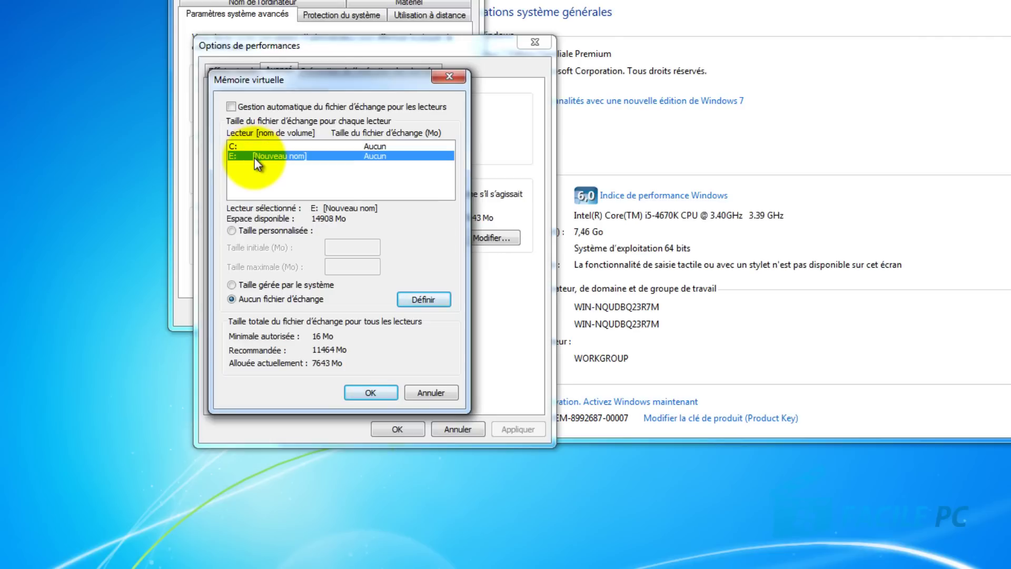
pyautogui.click(233, 230)
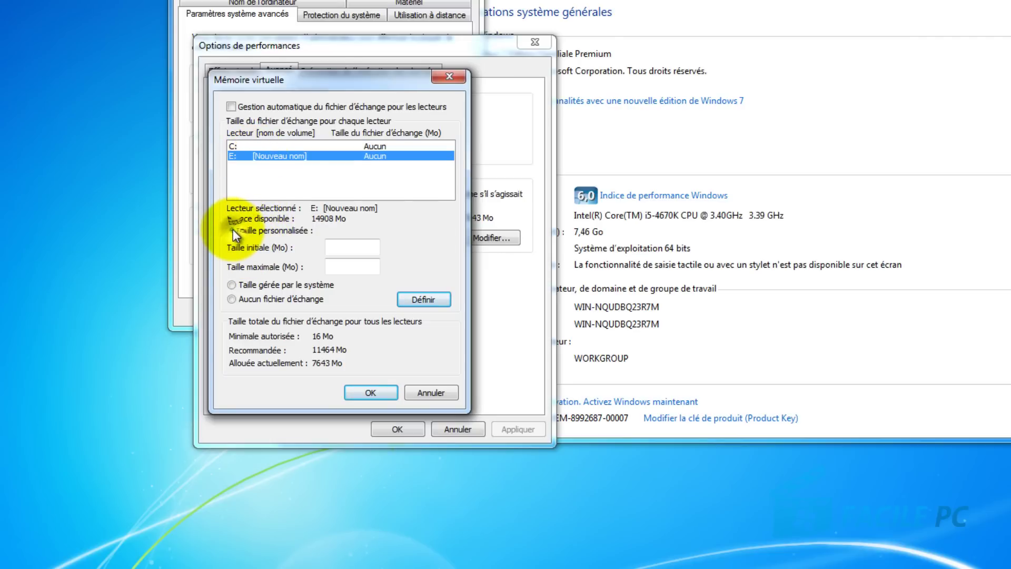
pyautogui.click(362, 252)
pyautogui.write('114')
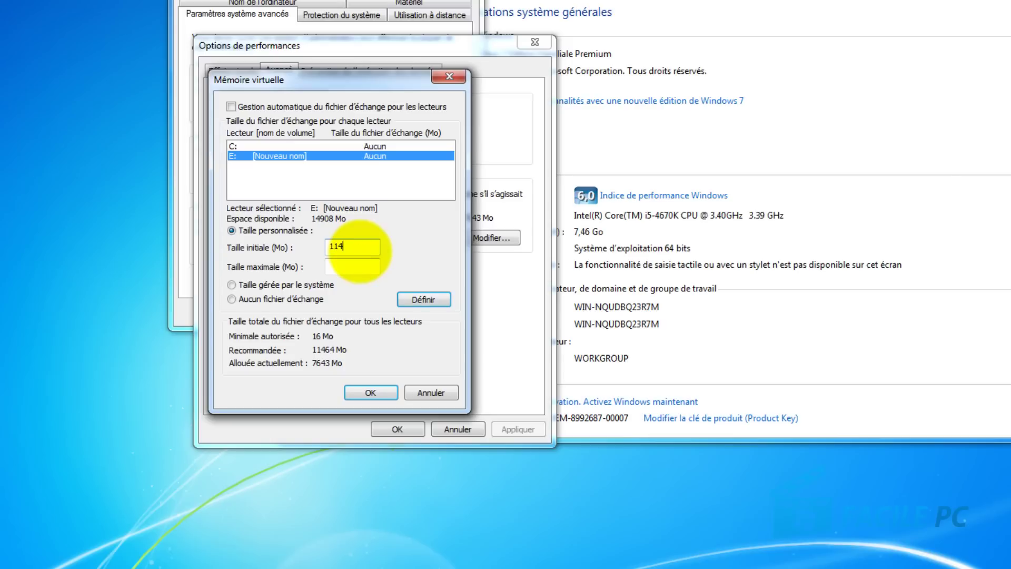
pyautogui.write('64')
pyautogui.click(358, 267)
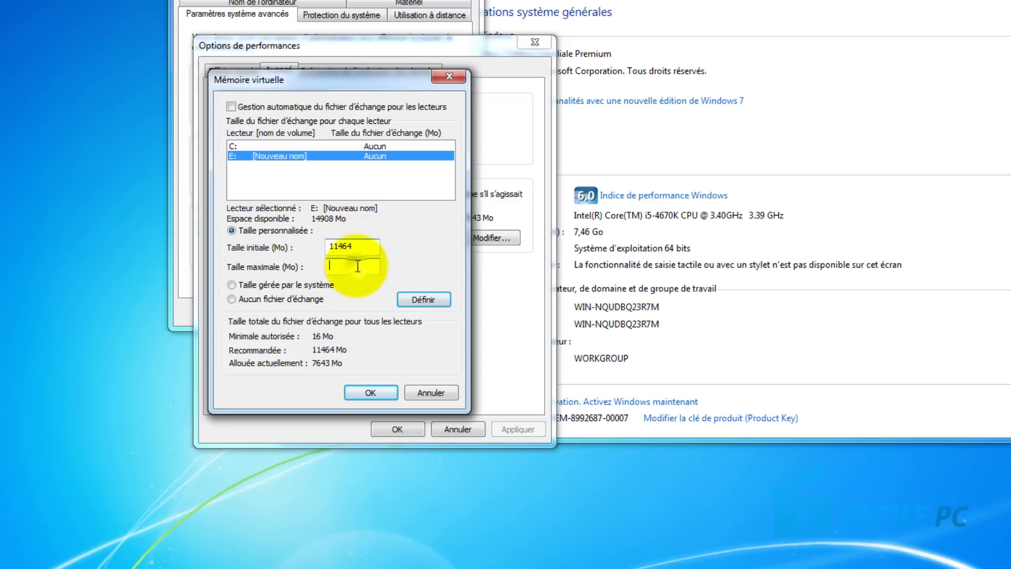
pyautogui.write('114645')
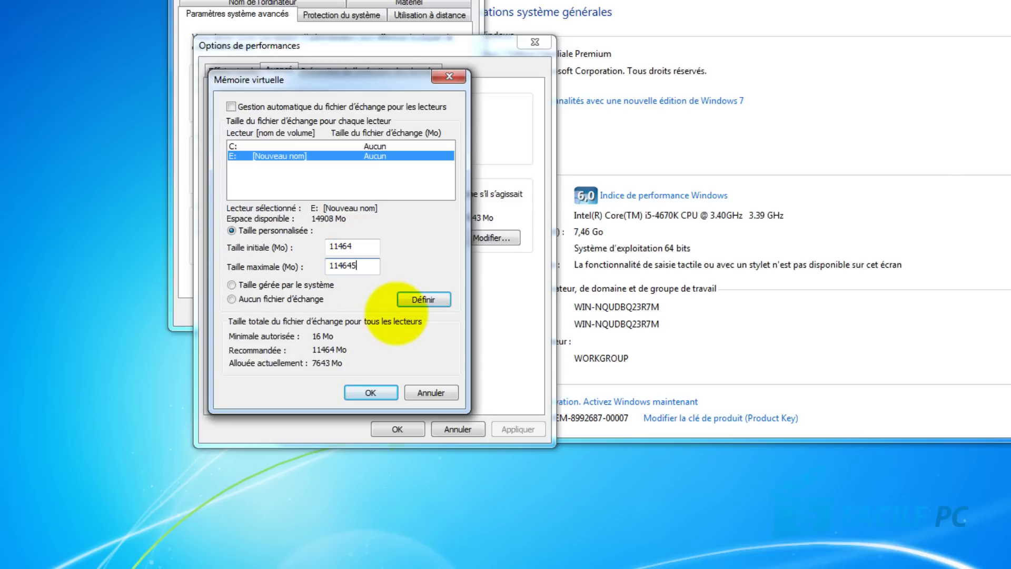
pyautogui.press('BackSpace')
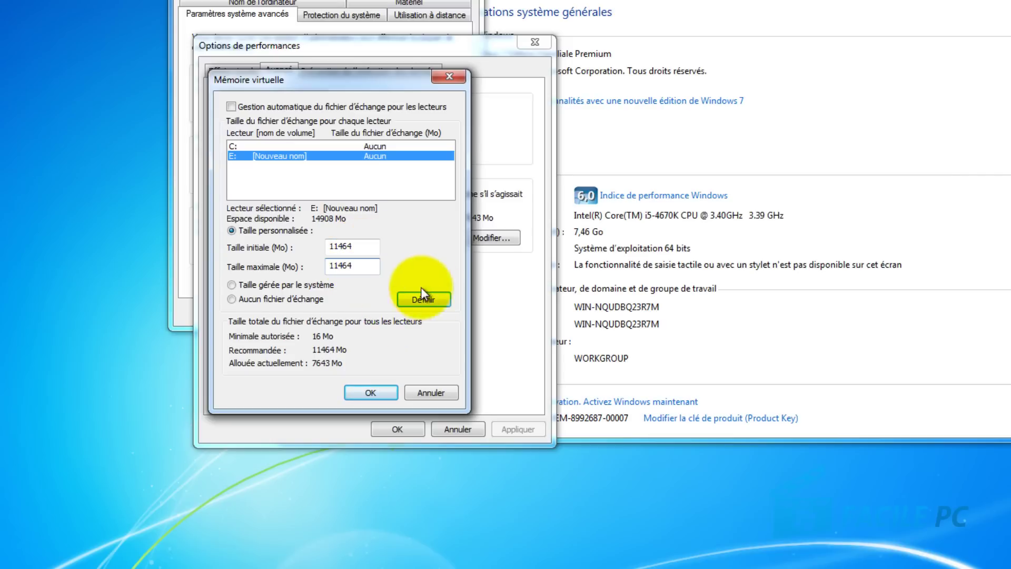
pyautogui.click(441, 297)
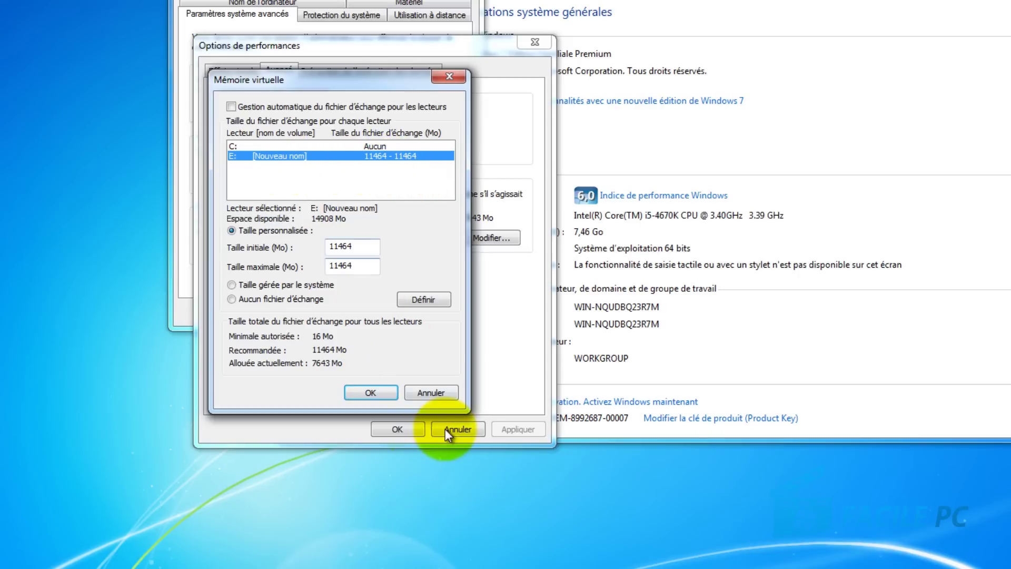
# Discard the virtual memory changes and close all the system settings windows
pyautogui.click(432, 393)
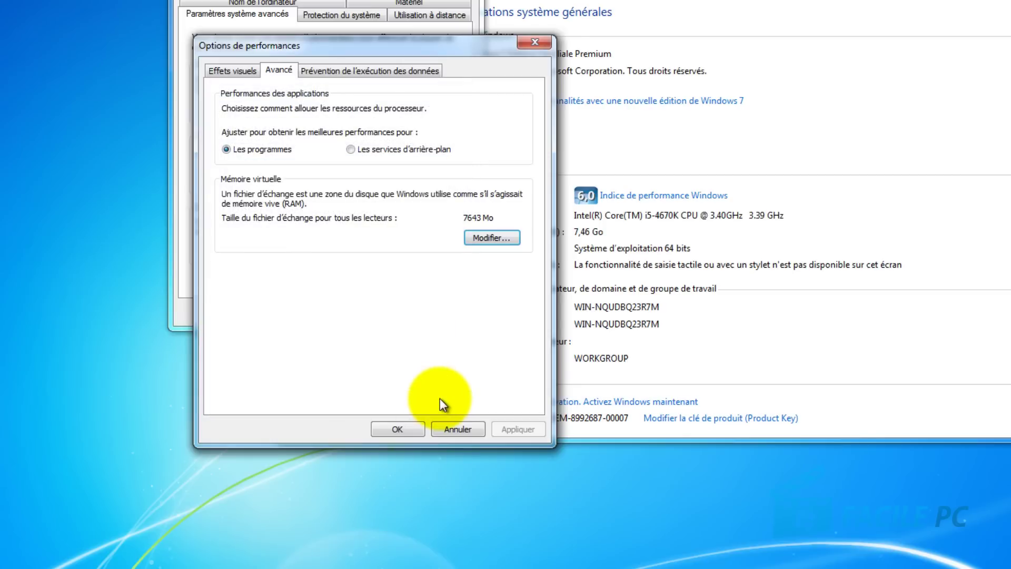
pyautogui.click(453, 429)
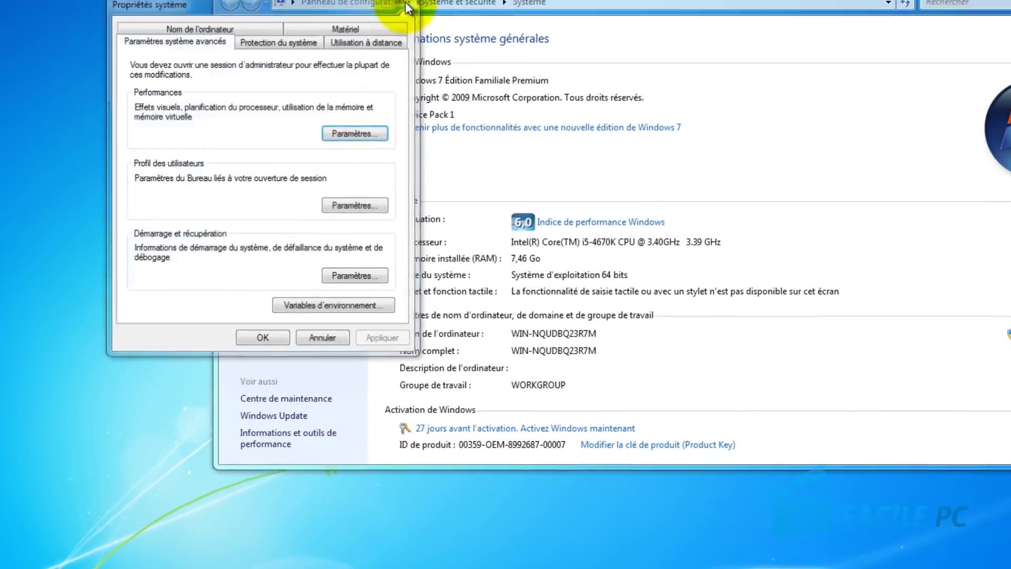
pyautogui.click(405, 2)
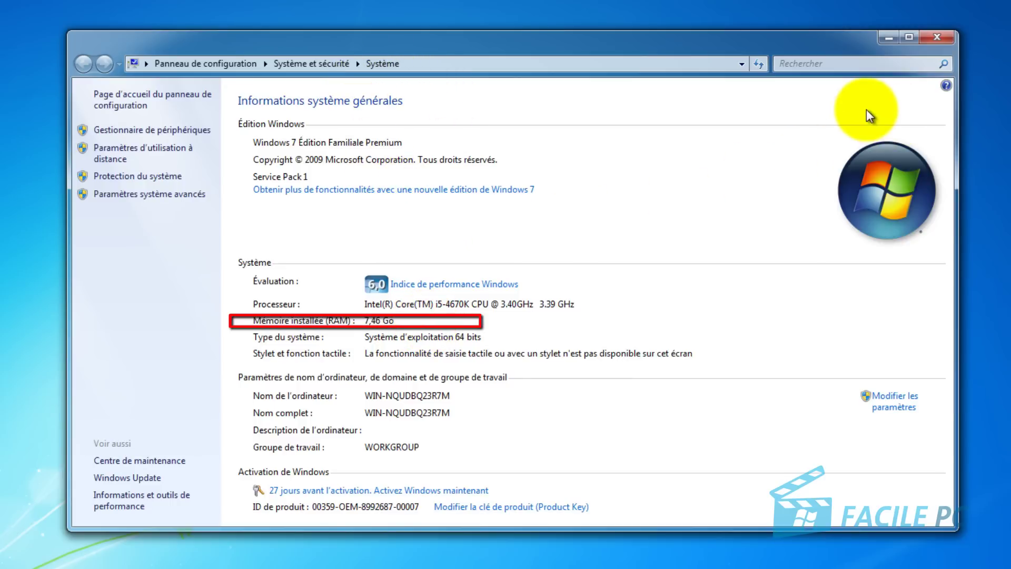
pyautogui.click(937, 36)
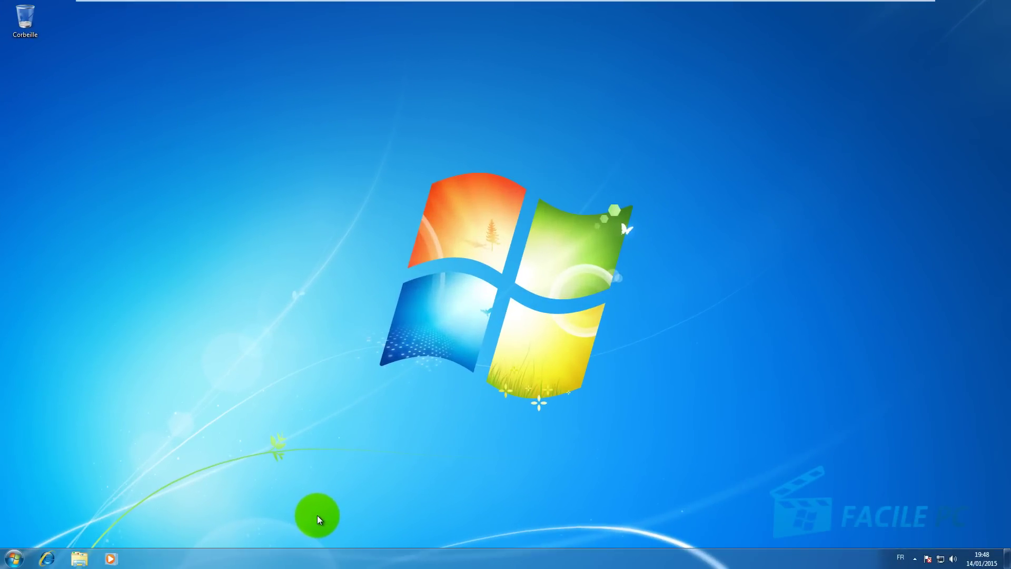
# Search for regedit, launch the Registry Editor and allow it to make changes to the computer
pyautogui.click(14, 559)
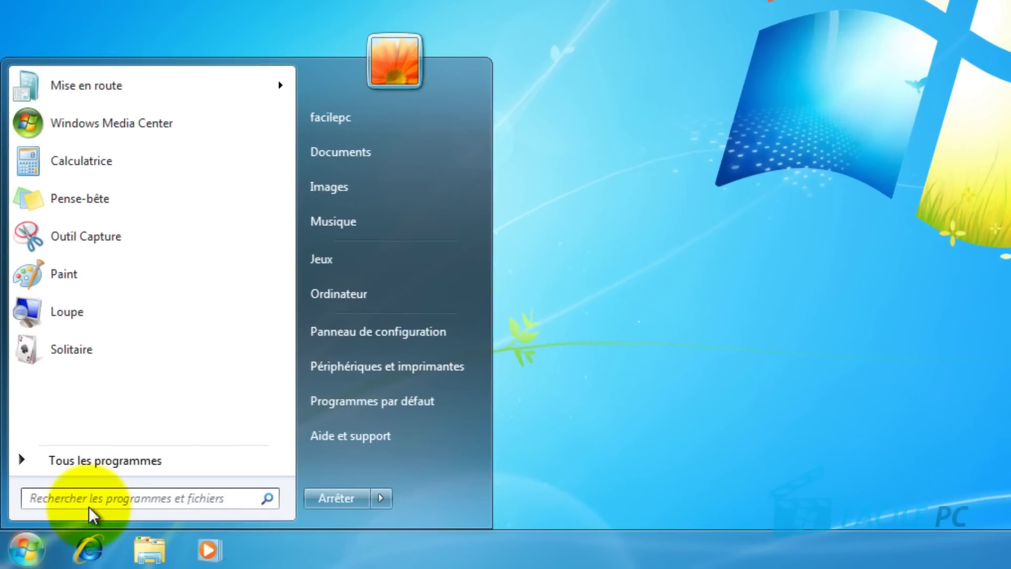
pyautogui.click(75, 512)
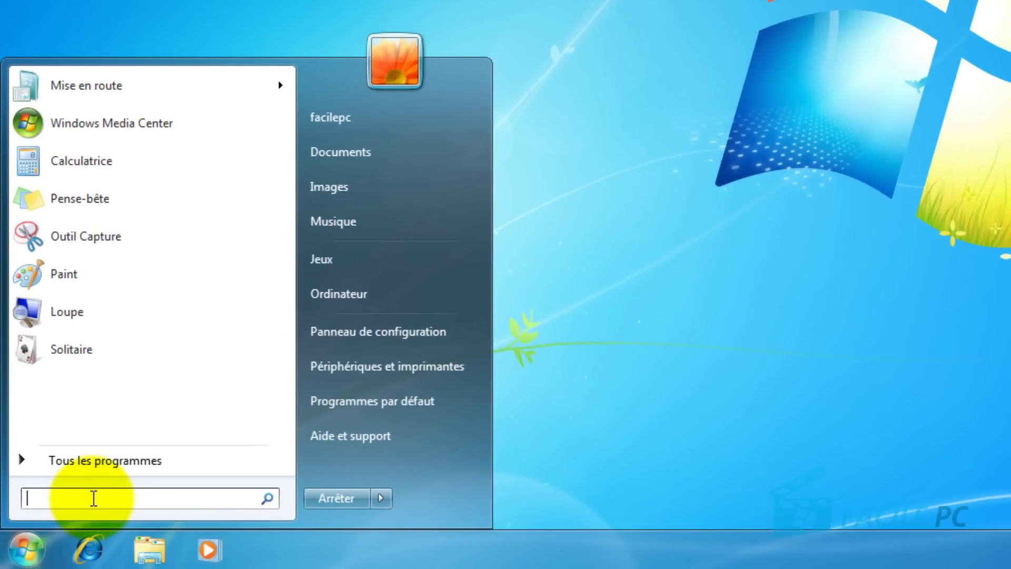
pyautogui.write('regedit')
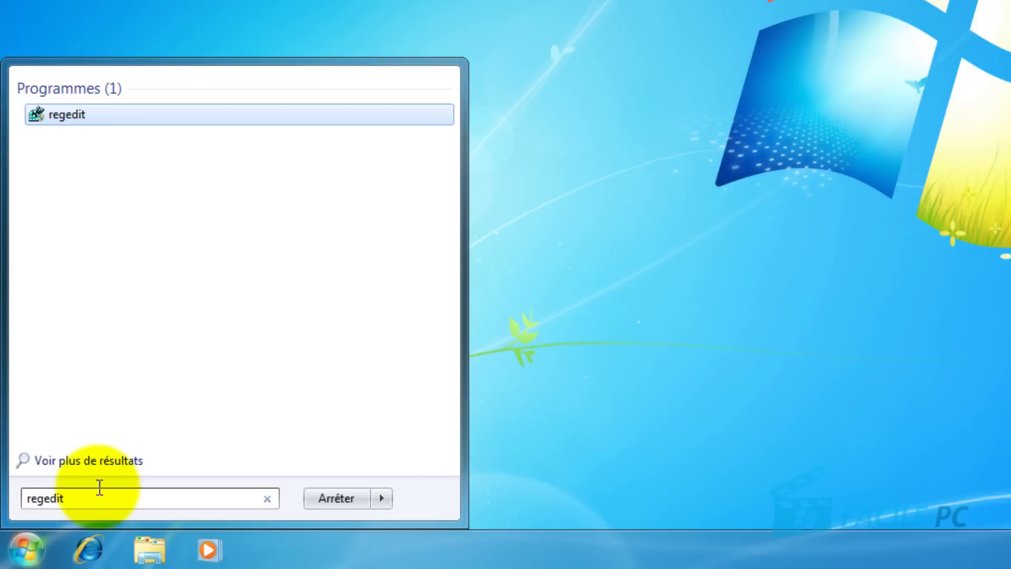
pyautogui.click(67, 116)
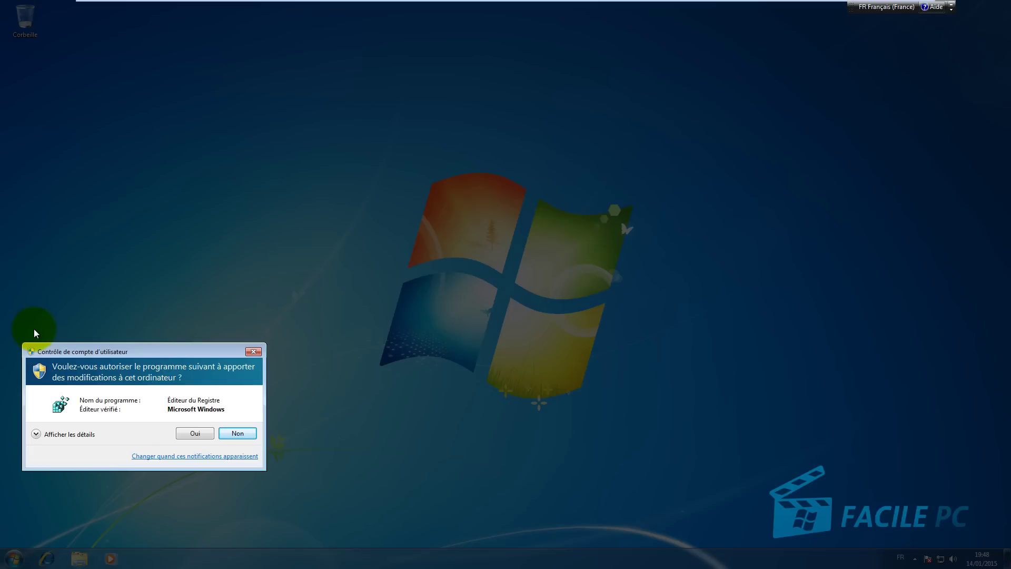
pyautogui.click(195, 434)
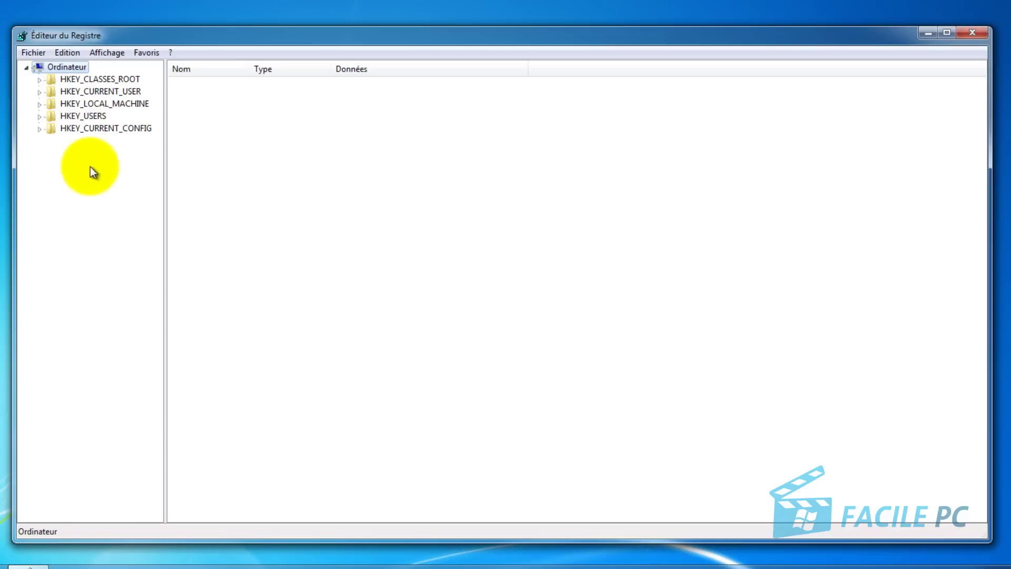
# Export the entire registry to the Documents folder as a backup file named sauvegarde140115
pyautogui.click(30, 52)
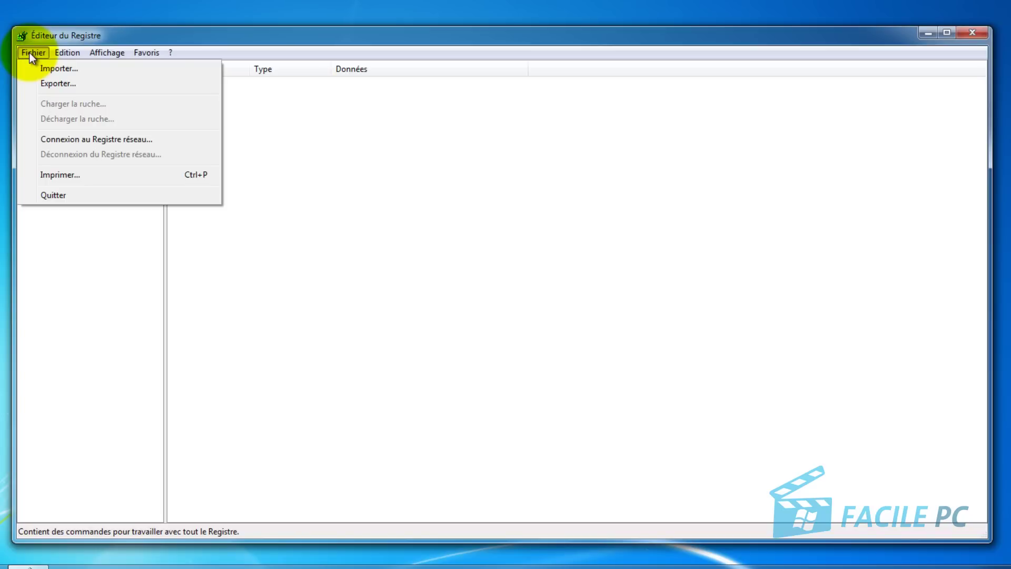
pyautogui.click(50, 84)
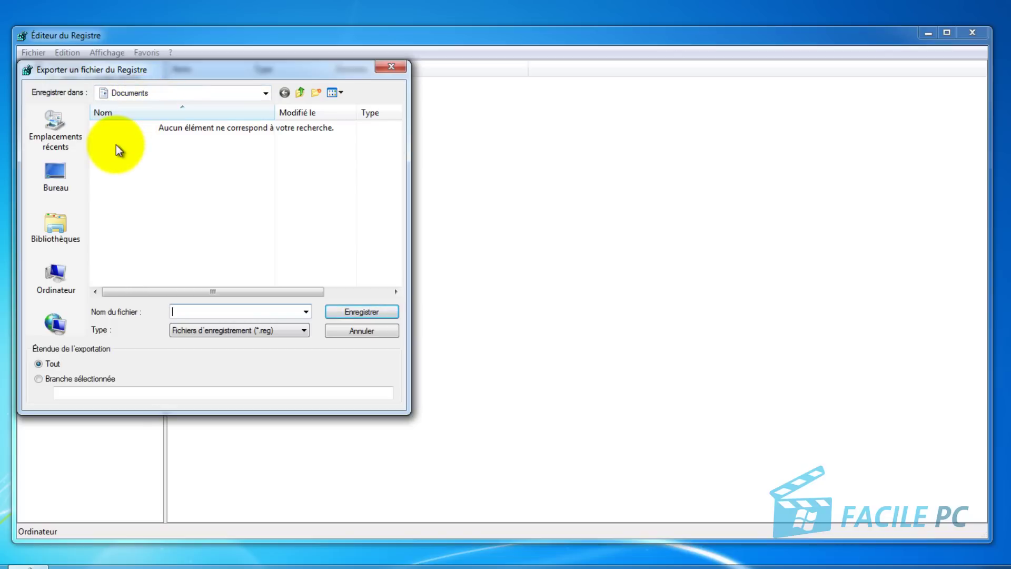
pyautogui.write('sauvegarde140115')
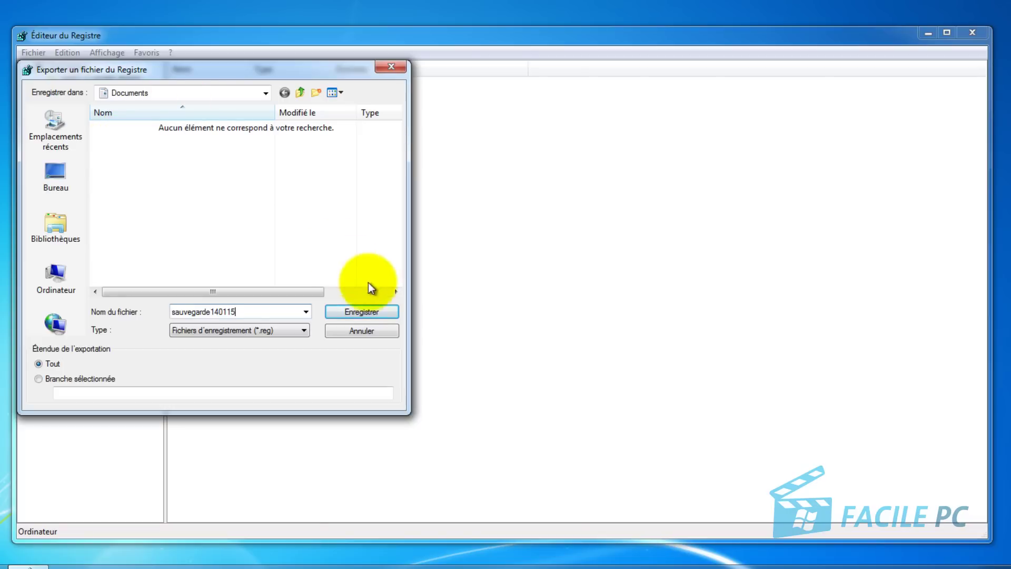
pyautogui.click(365, 310)
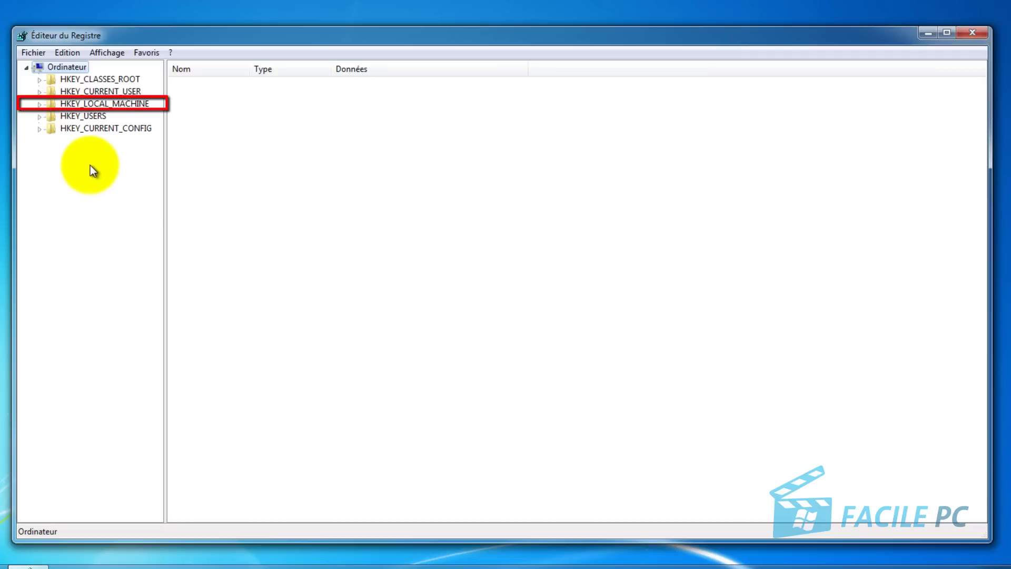
# Expand the registry tree down to HKEY_LOCAL_MACHINE\SYSTEM\CurrentControlSet\Control
pyautogui.click(40, 104)
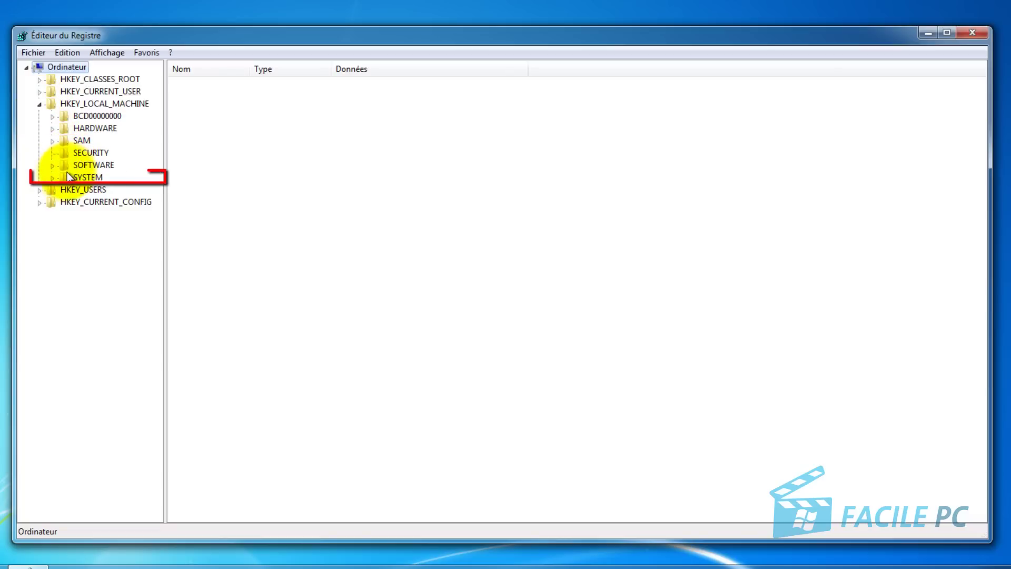
pyautogui.click(53, 179)
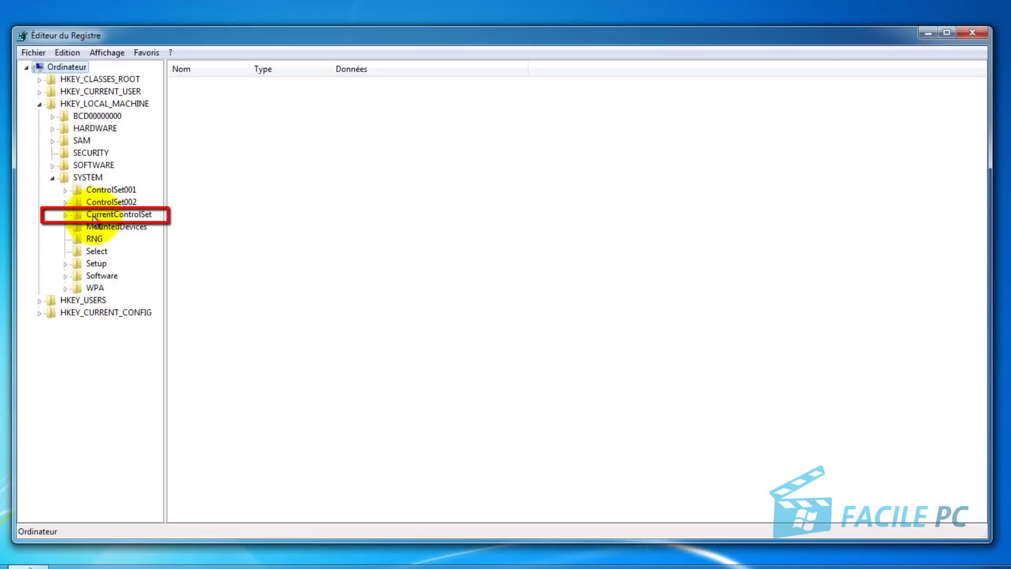
pyautogui.click(66, 216)
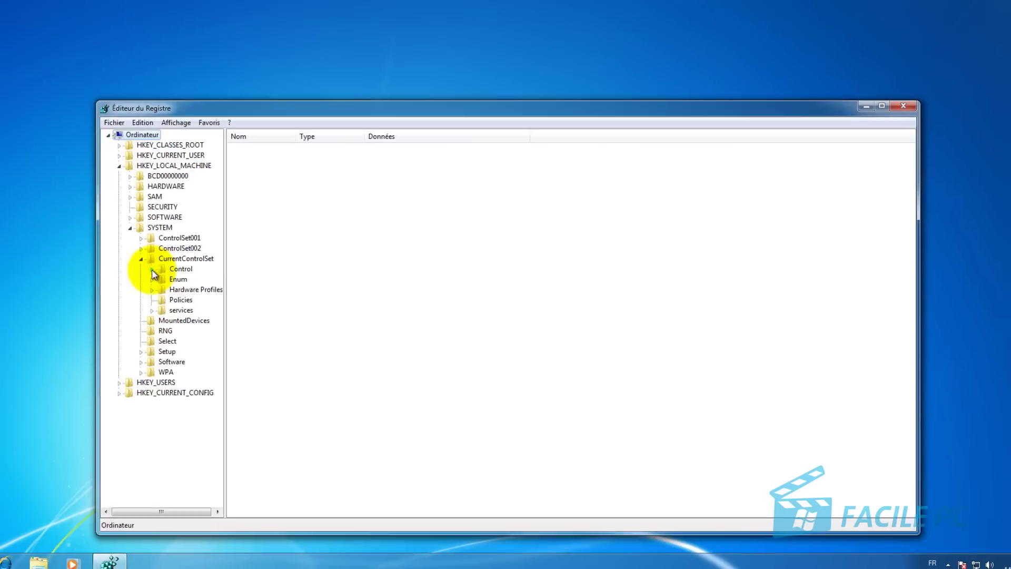
pyautogui.click(151, 269)
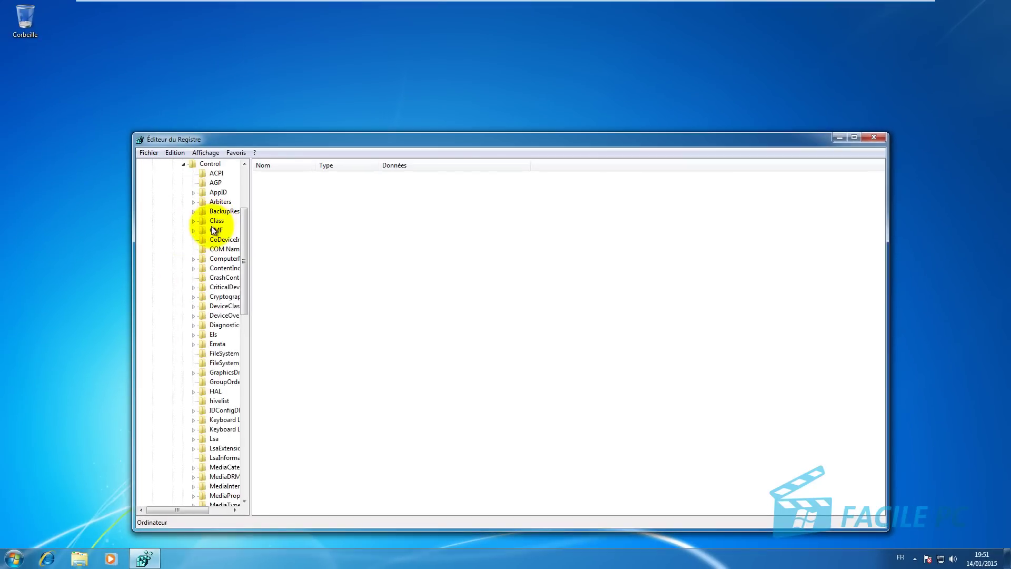
# Maximize the Registry Editor with a wider key tree, and open the Memory Management key under Session Manager
pyautogui.click(855, 140)
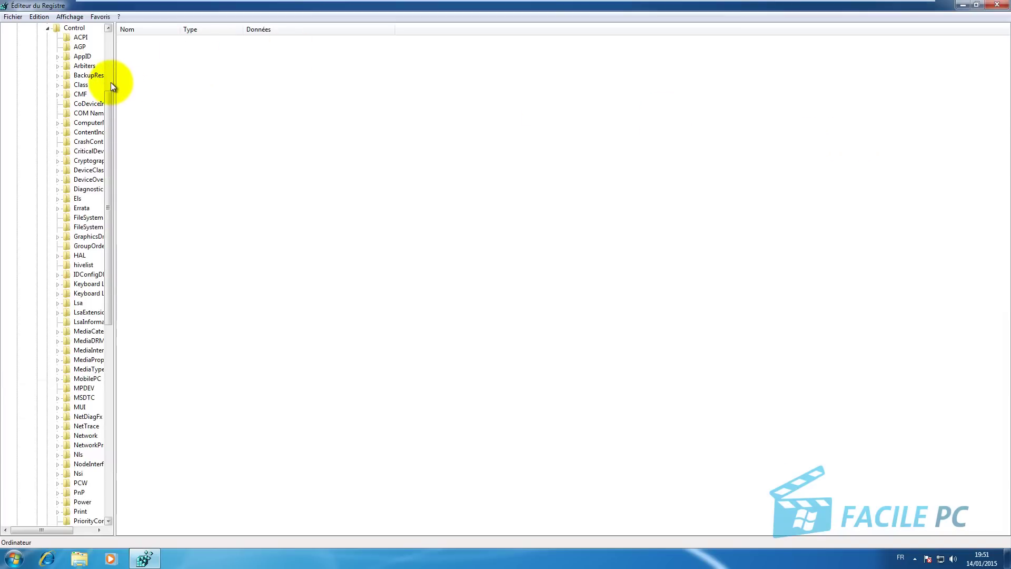
pyautogui.moveTo(114, 83); pyautogui.dragTo(184, 84)
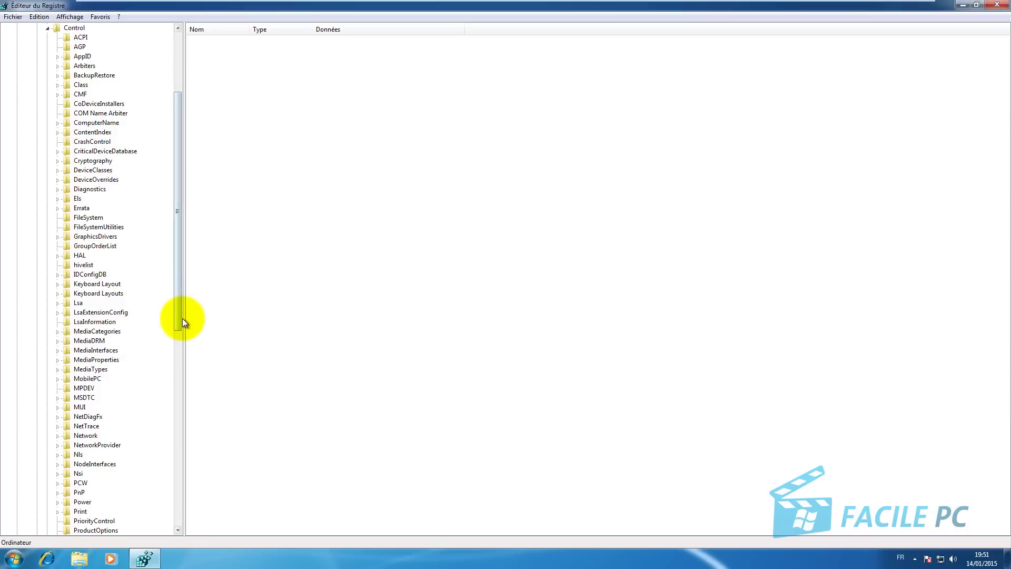
pyautogui.moveTo(181, 319); pyautogui.dragTo(198, 414)
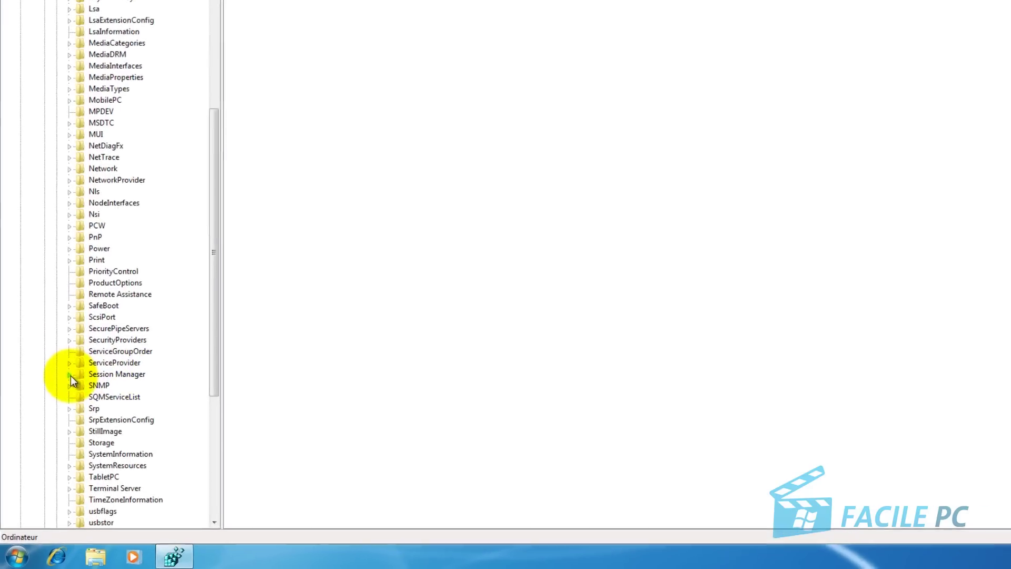
pyautogui.click(109, 266)
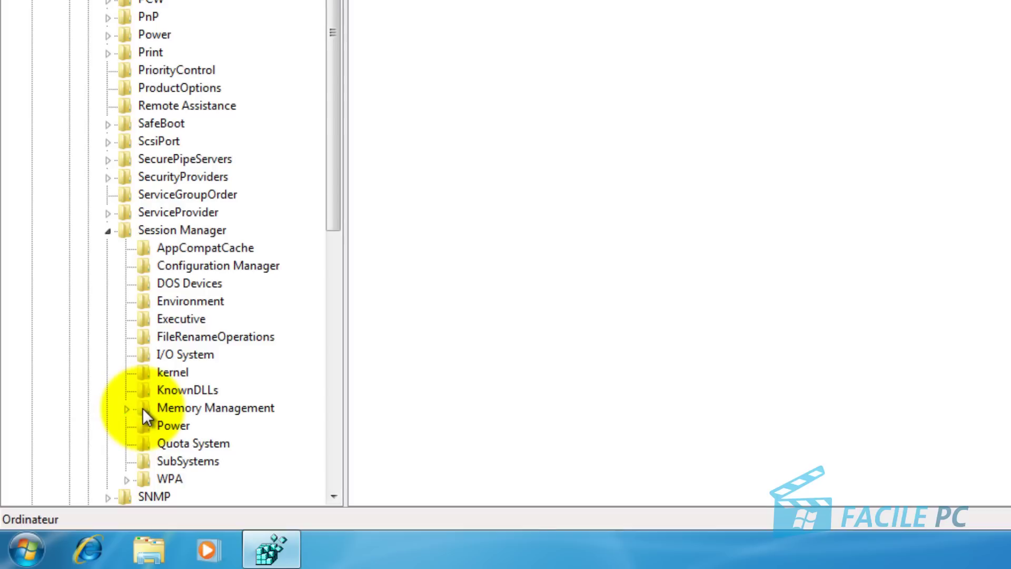
pyautogui.click(126, 408)
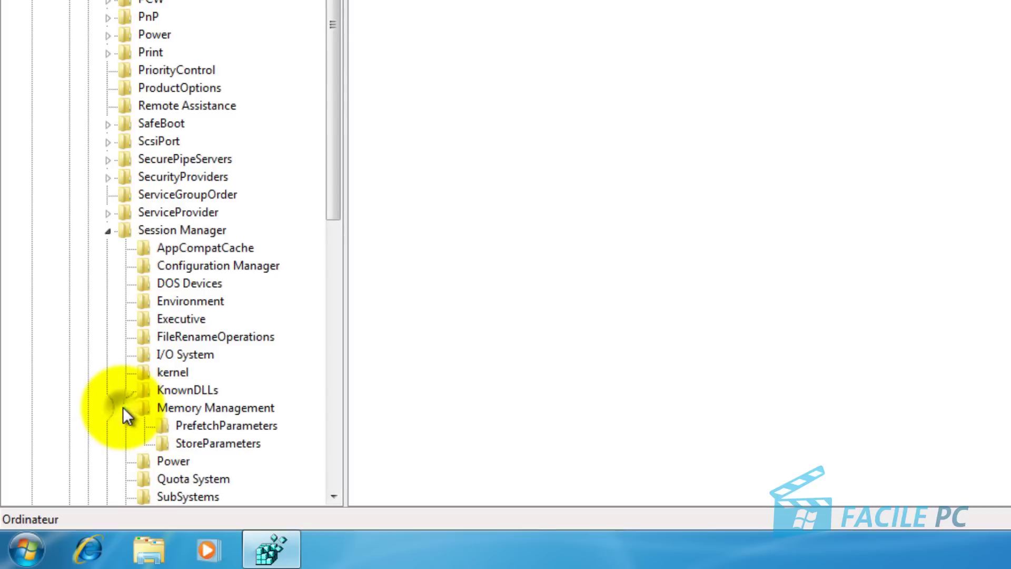
pyautogui.click(186, 409)
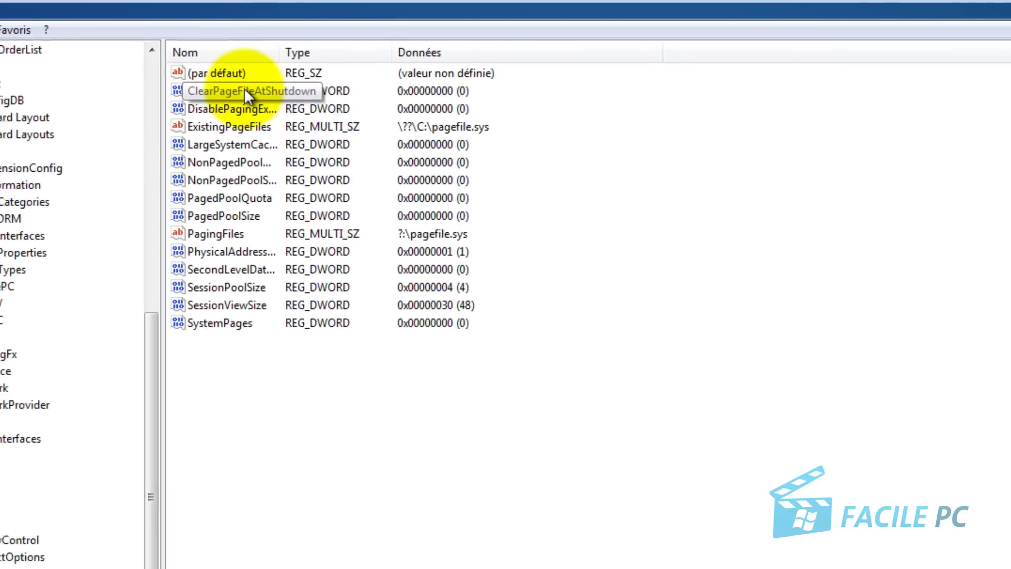
# Set the ClearPageFileAtShutdown DWORD value to 1 and close the Registry Editor
pyautogui.click(205, 94)
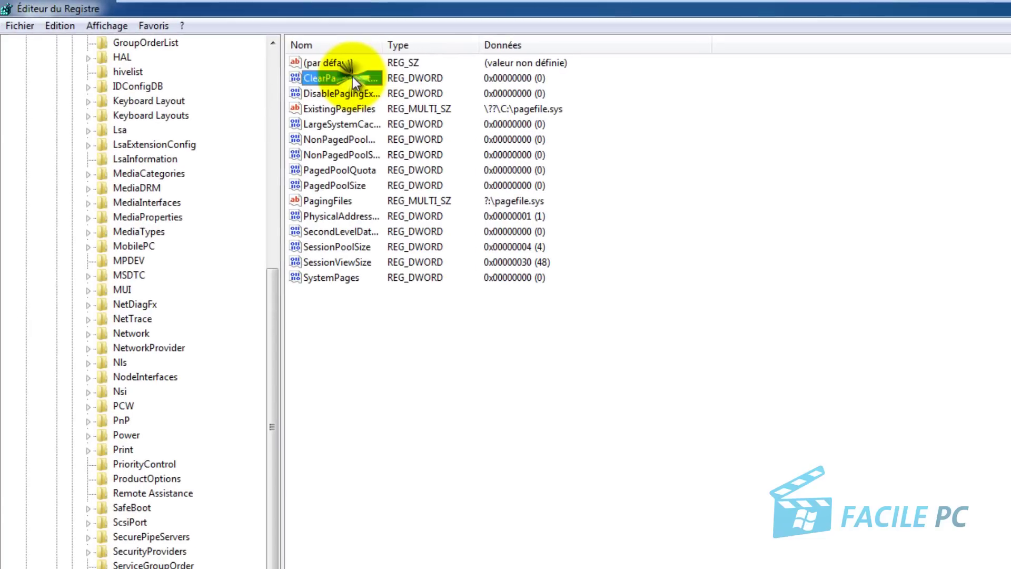
pyautogui.doubleClick(352, 78)
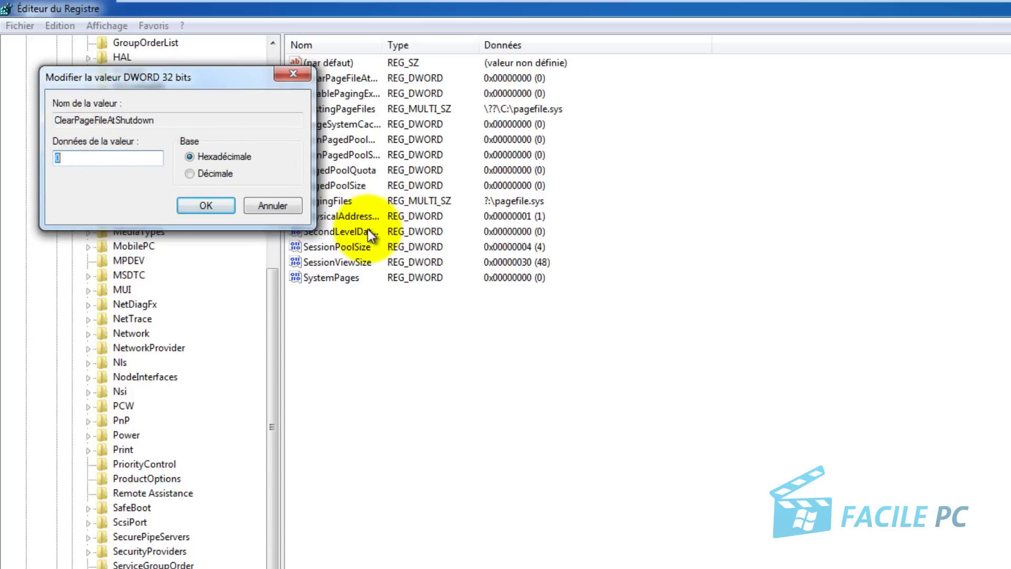
pyautogui.write('1')
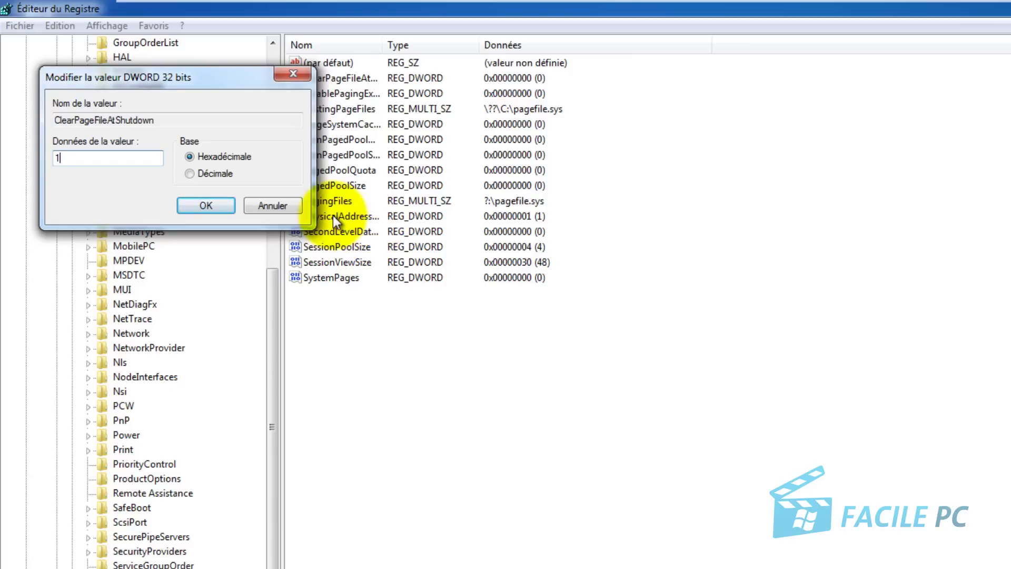
pyautogui.click(206, 205)
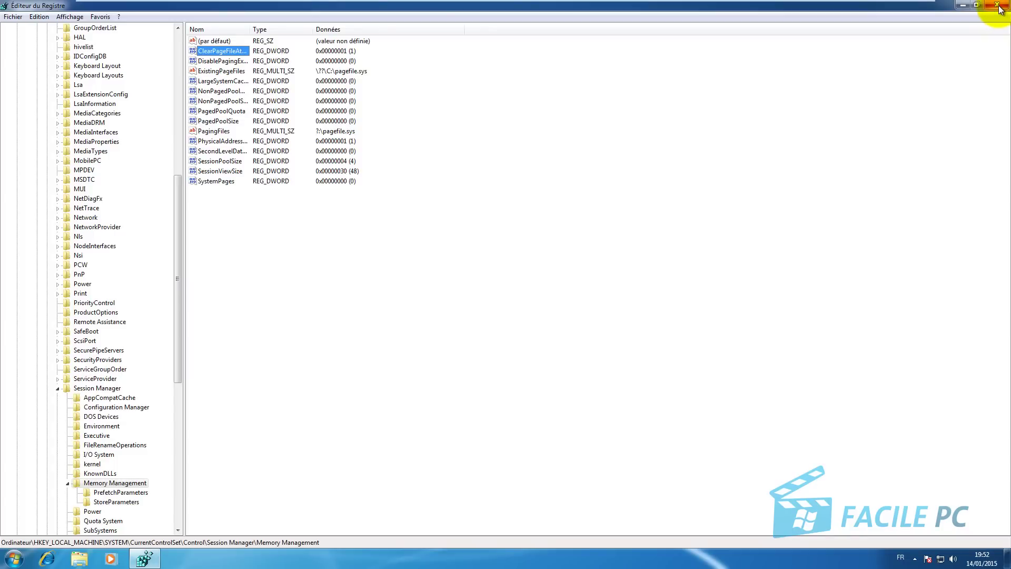
pyautogui.click(998, 7)
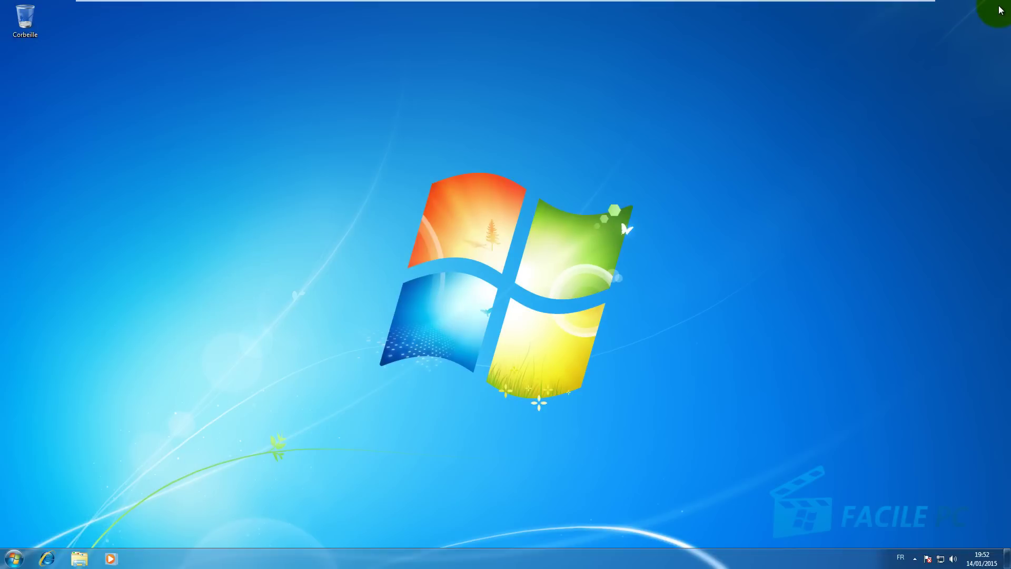